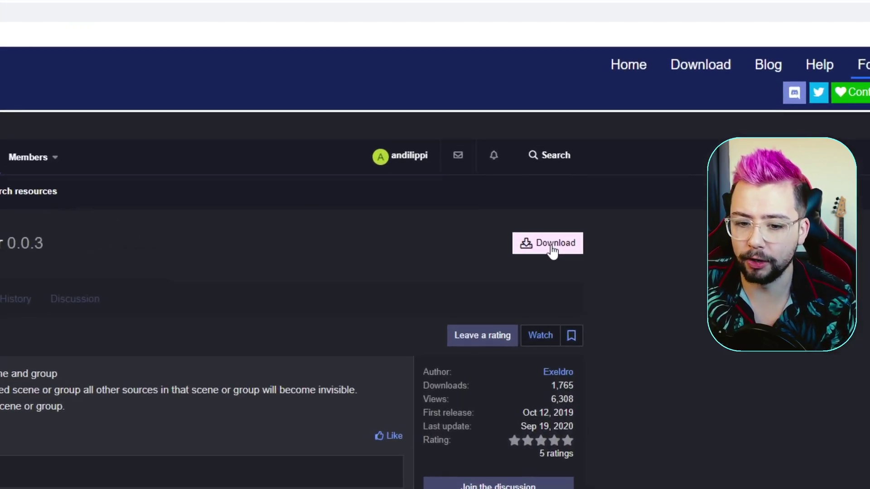
Download source-toggler.lua from the Source Toggler resource page.
{"action": "left_click", "coordinate": [552, 247]}
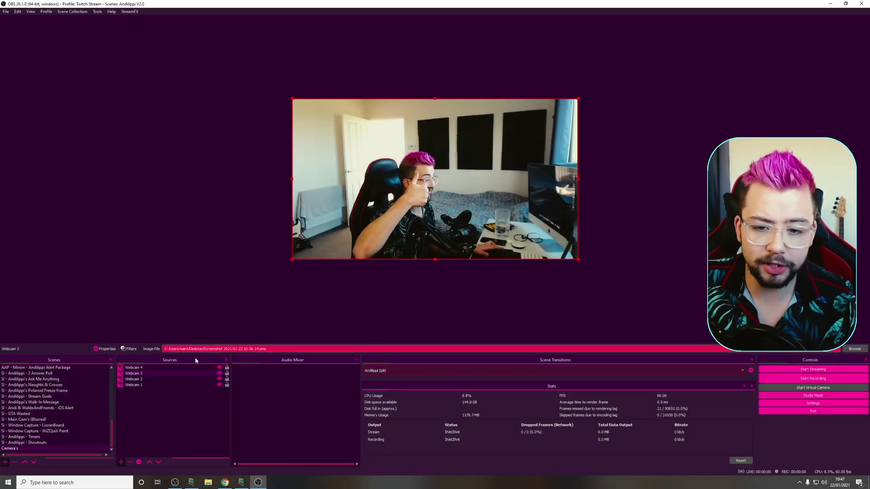
Toggle the visibility of Webcam 1–4 so the room shot shows in the preview.
{"action": "left_click", "coordinate": [220, 367]}
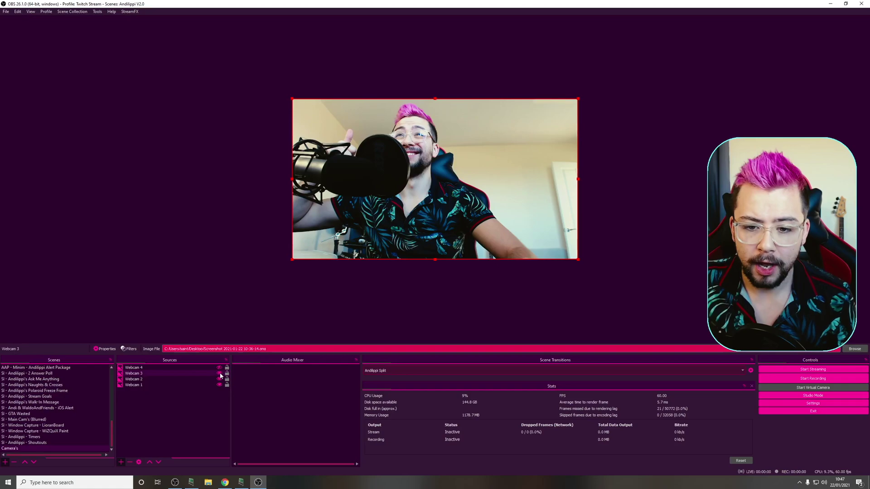
{"action": "left_click", "coordinate": [219, 374]}
{"action": "left_click", "coordinate": [220, 379]}
{"action": "left_click", "coordinate": [220, 385]}
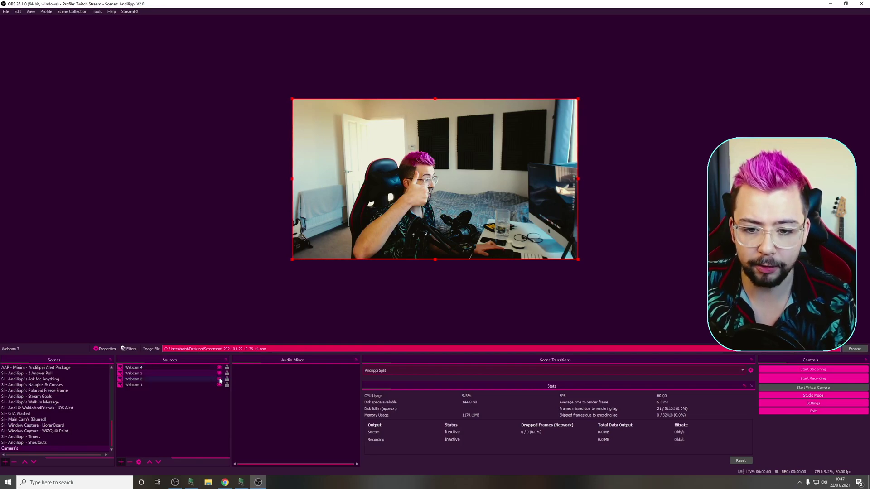
Switch webcams again, hiding Webcam 4 to show the thumbs-up shot, then bring up File Explorer.
{"action": "left_click", "coordinate": [219, 368]}
{"action": "left_click", "coordinate": [219, 385]}
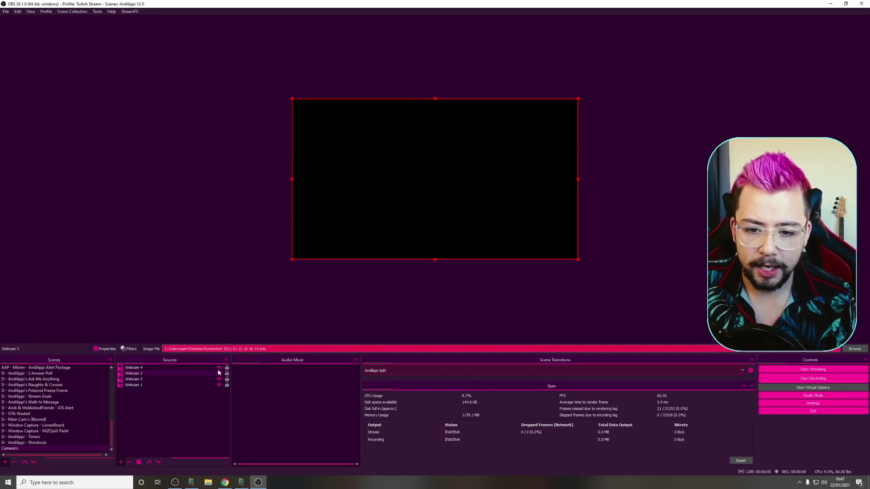
{"action": "left_click", "coordinate": [218, 368]}
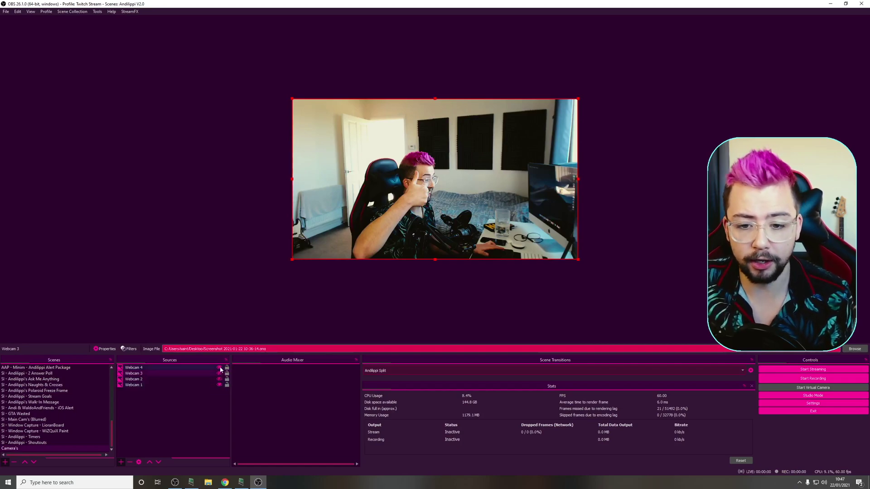
{"action": "left_click", "coordinate": [219, 368]}
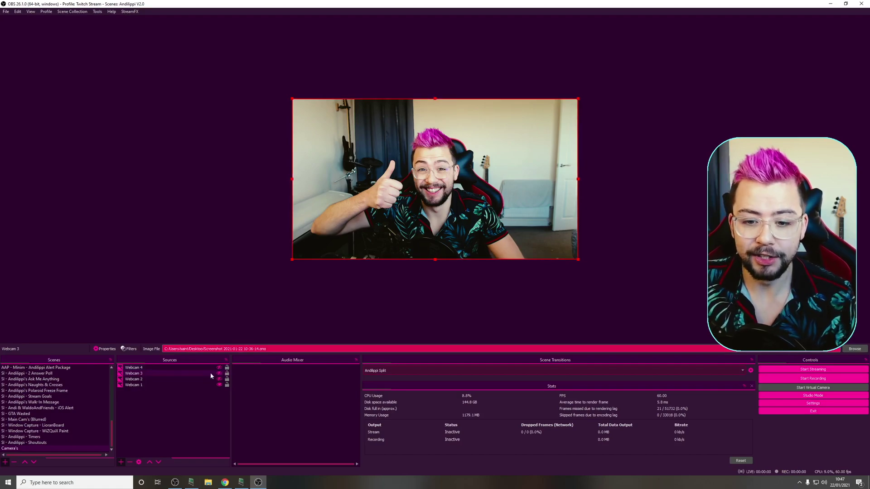
{"action": "left_click", "coordinate": [208, 483]}
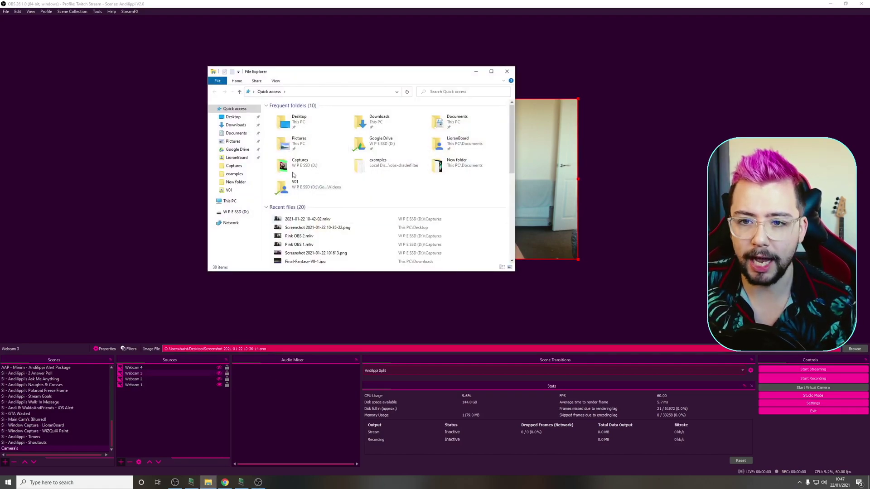
Copy source-toggler.lua from the Downloads folder.
{"action": "left_click", "coordinate": [367, 120]}
{"action": "double_click", "coordinate": [367, 120]}
{"action": "left_click", "coordinate": [299, 125]}
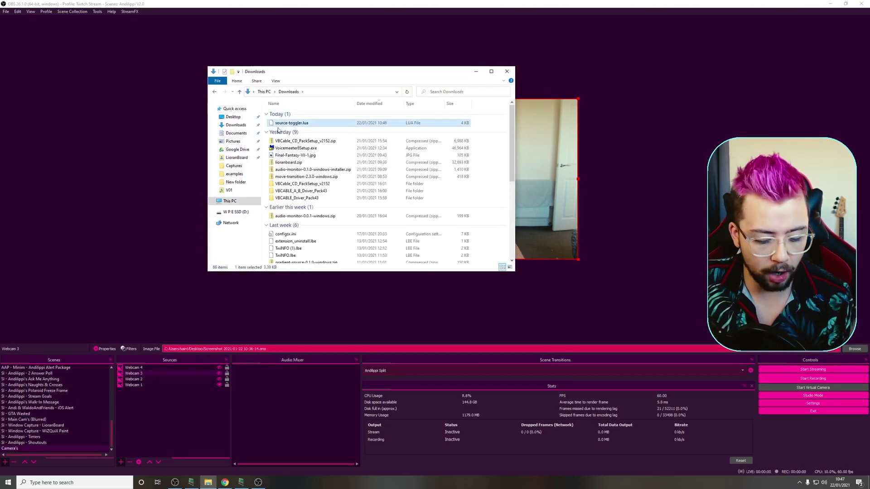
{"action": "right_click", "coordinate": [289, 126]}
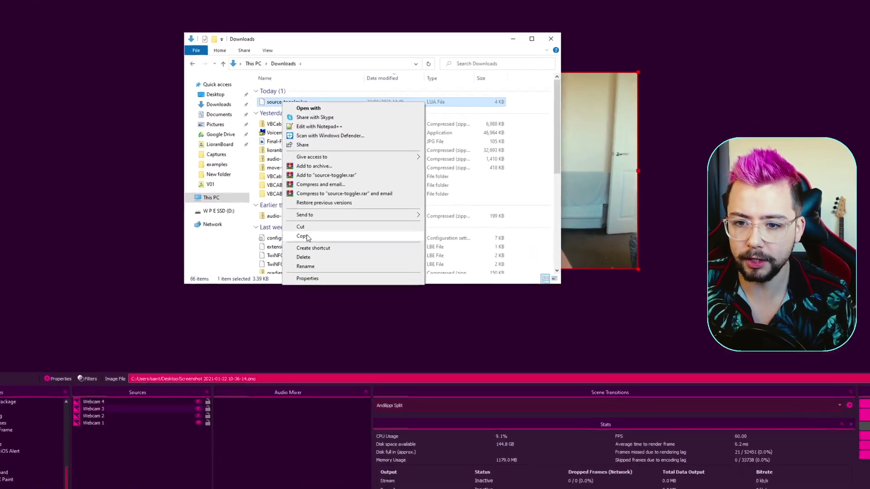
{"action": "left_click", "coordinate": [307, 232]}
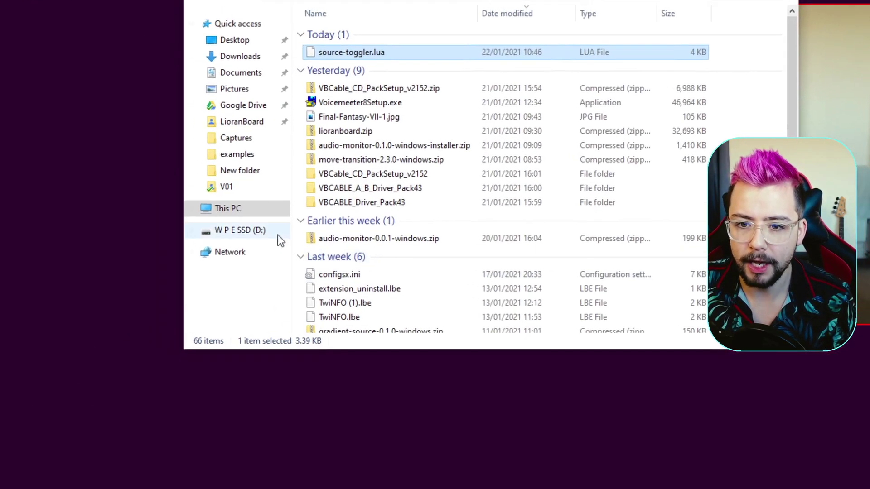
Go to C:\Program Files\obs-studio\data\obs-plugins\frontend-tools\scripts.
{"action": "left_click", "coordinate": [164, 183]}
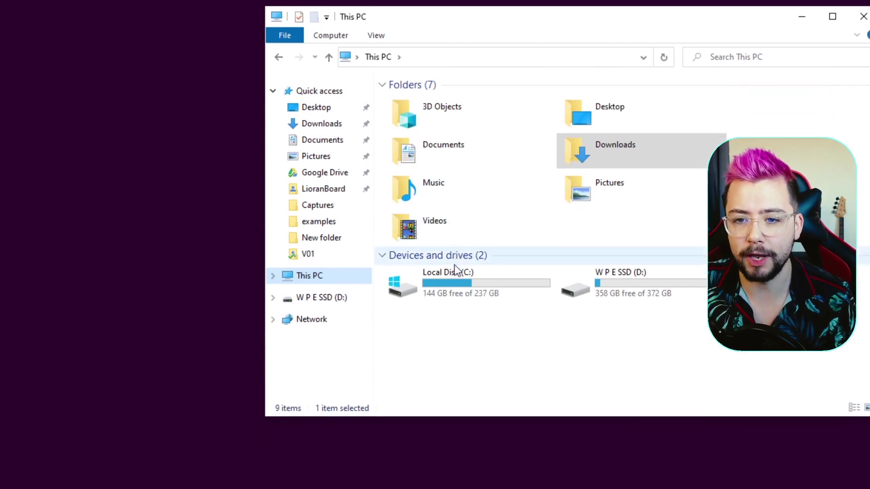
{"action": "double_click", "coordinate": [455, 271]}
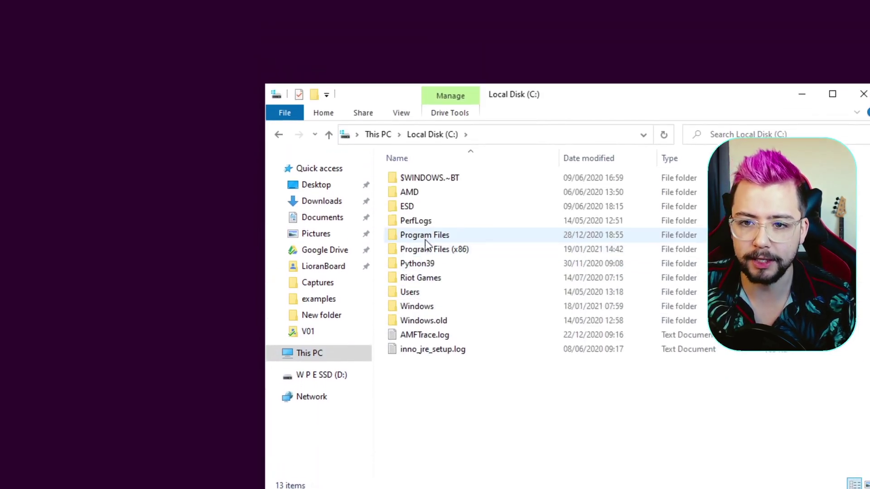
{"action": "left_click", "coordinate": [423, 246]}
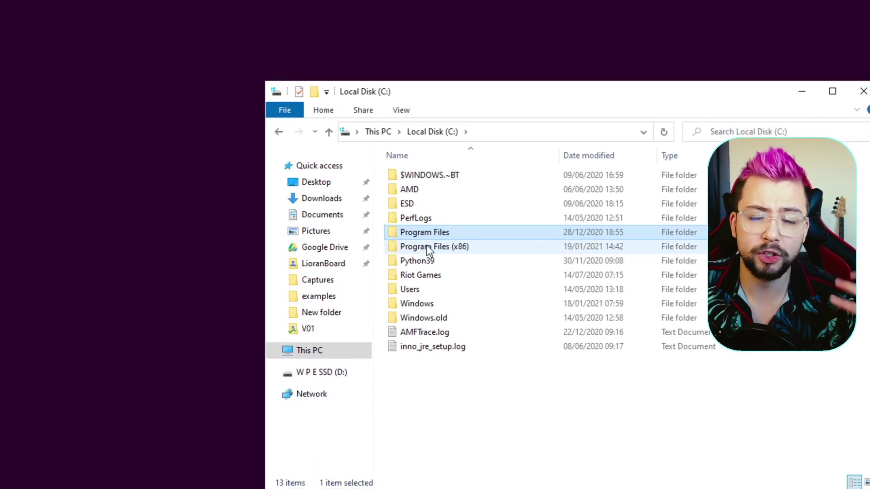
{"action": "double_click", "coordinate": [426, 234]}
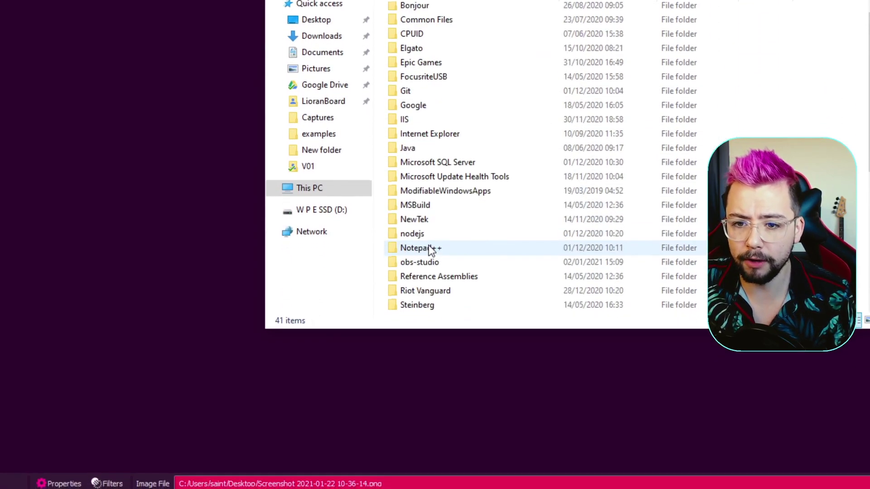
{"action": "left_click", "coordinate": [427, 262]}
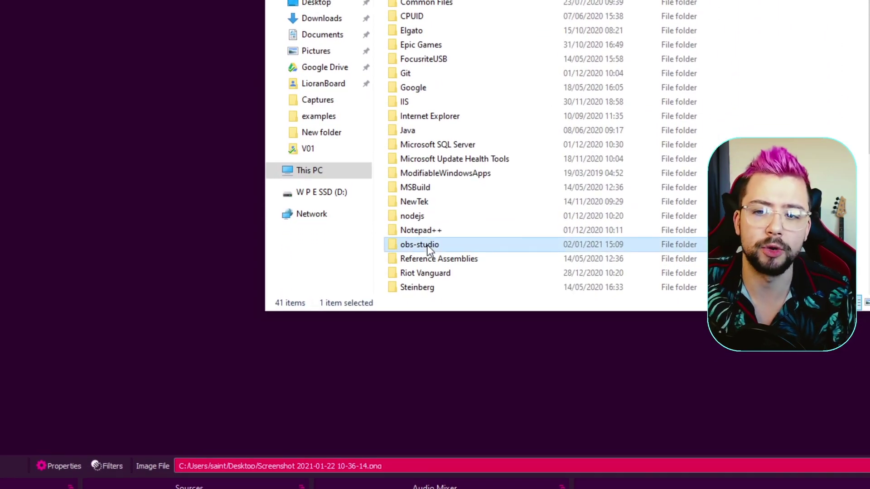
{"action": "double_click", "coordinate": [428, 262]}
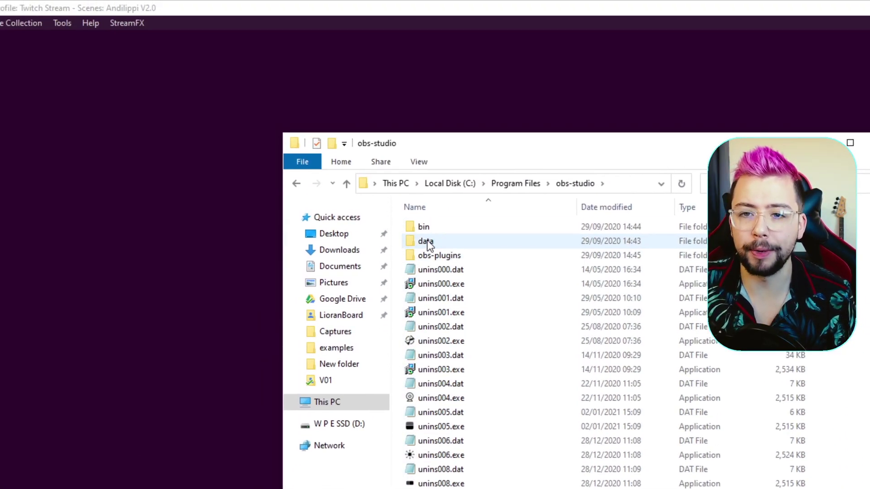
{"action": "double_click", "coordinate": [427, 242]}
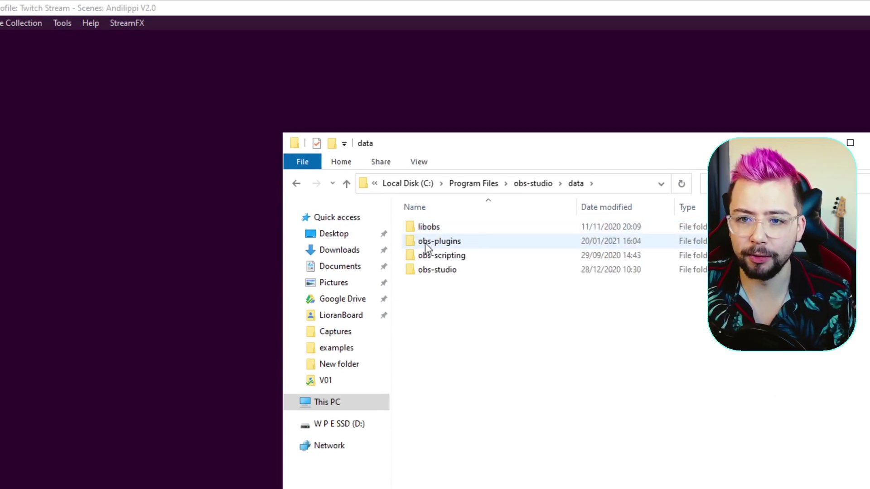
{"action": "double_click", "coordinate": [437, 243]}
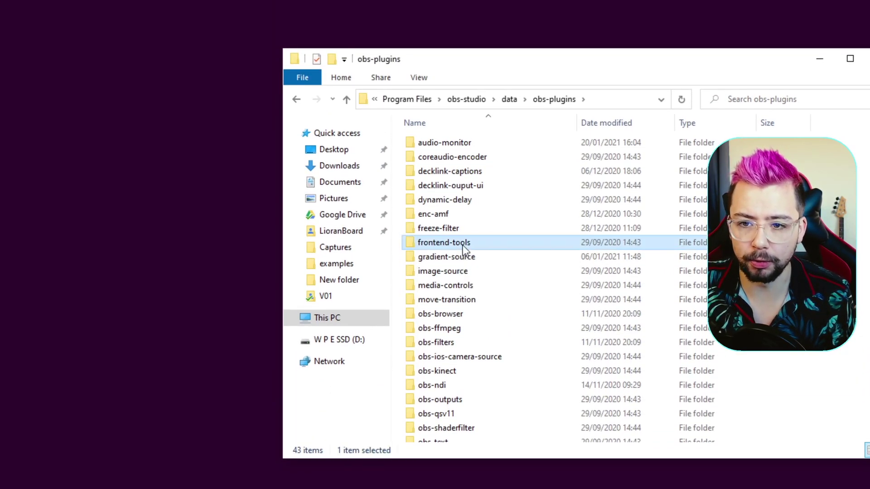
{"action": "double_click", "coordinate": [439, 248]}
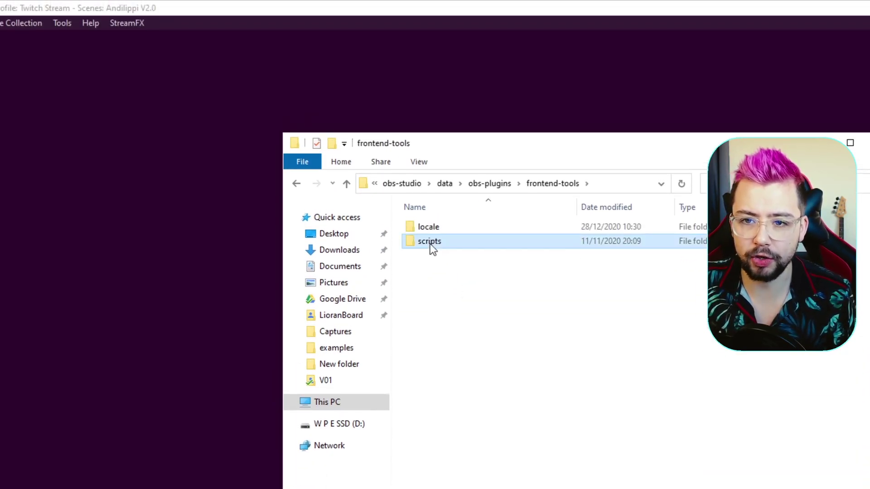
{"action": "double_click", "coordinate": [430, 156]}
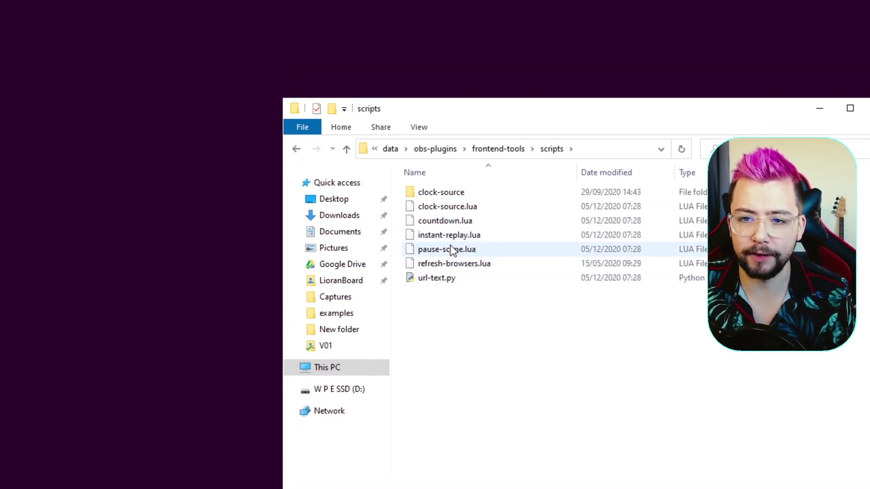
{"action": "right_click", "coordinate": [448, 332]}
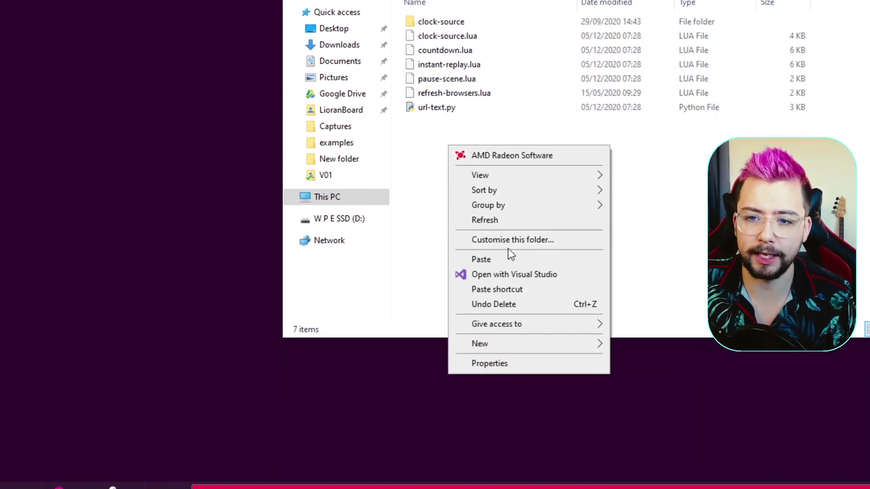
Paste source-toggler.lua into the scripts folder with administrator permission, then return to OBS.
{"action": "left_click", "coordinate": [509, 444]}
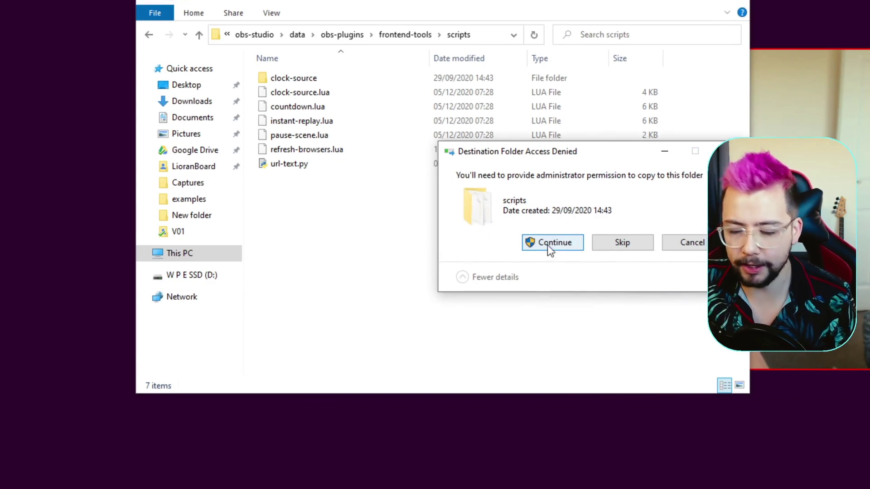
{"action": "left_click", "coordinate": [553, 243]}
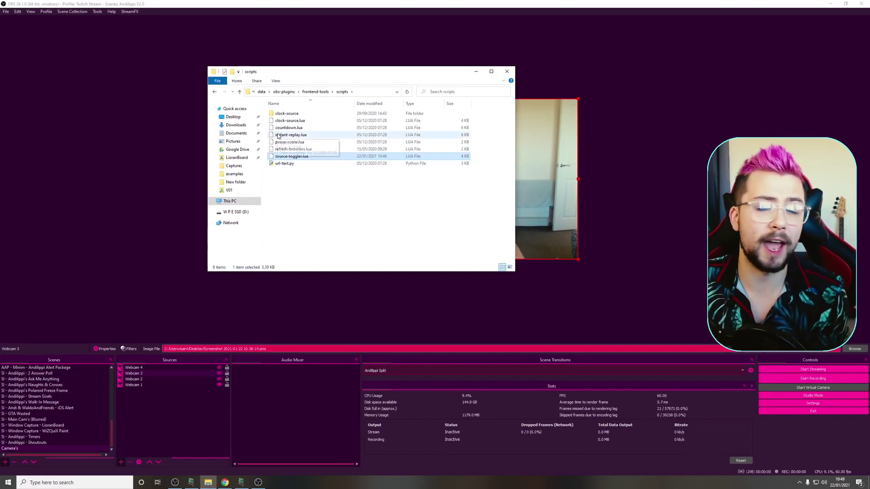
{"action": "left_click", "coordinate": [189, 4]}
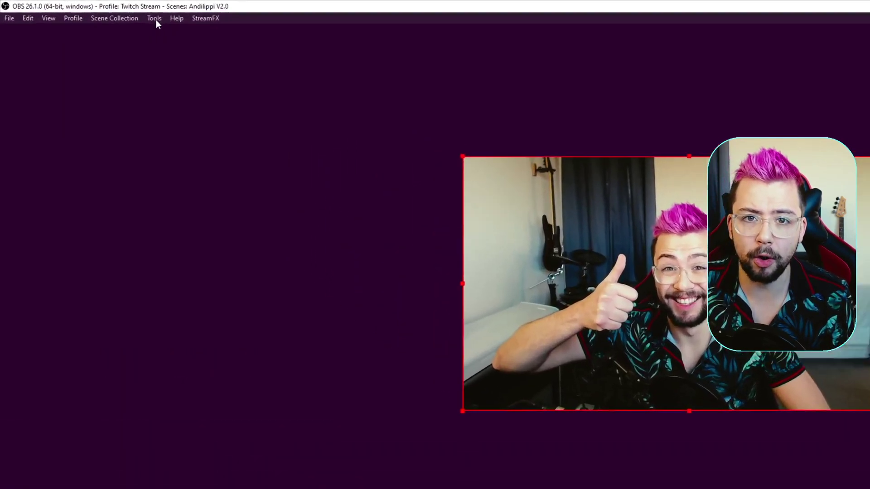
{"action": "left_click", "coordinate": [98, 11]}
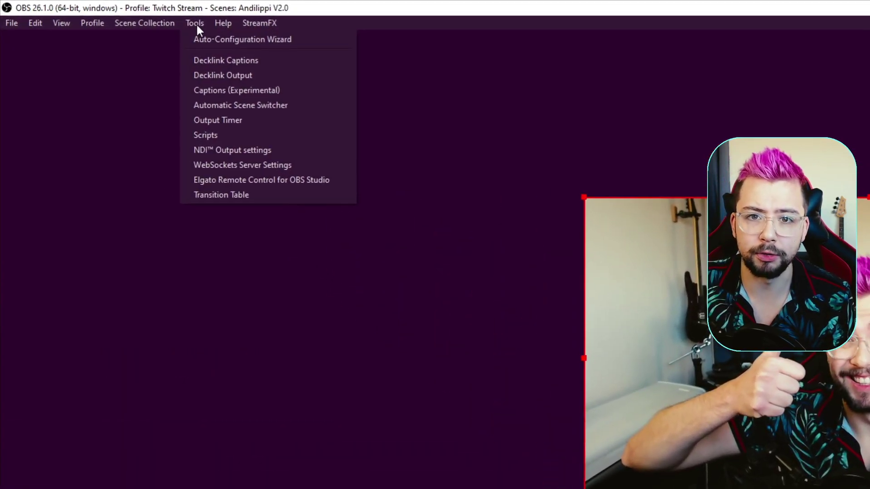
Add source-toggler.lua under Loaded Scripts in the Tools > Scripts window.
{"action": "left_click", "coordinate": [211, 134]}
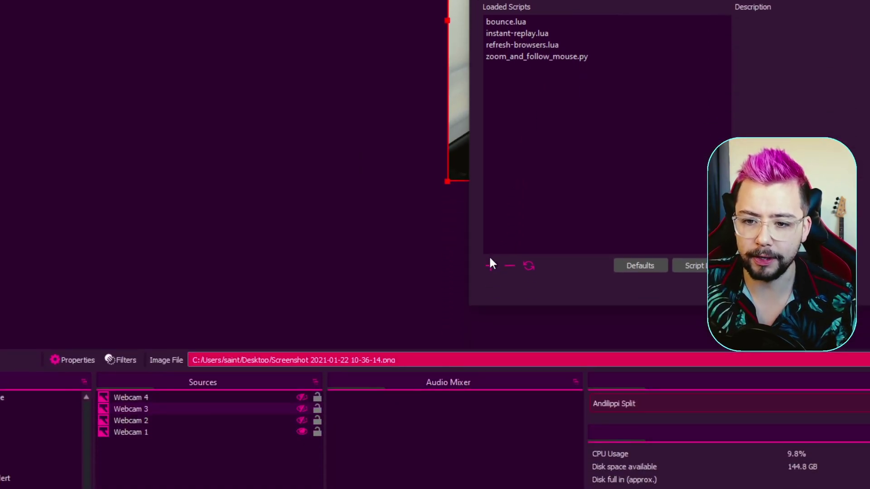
{"action": "left_click", "coordinate": [491, 268]}
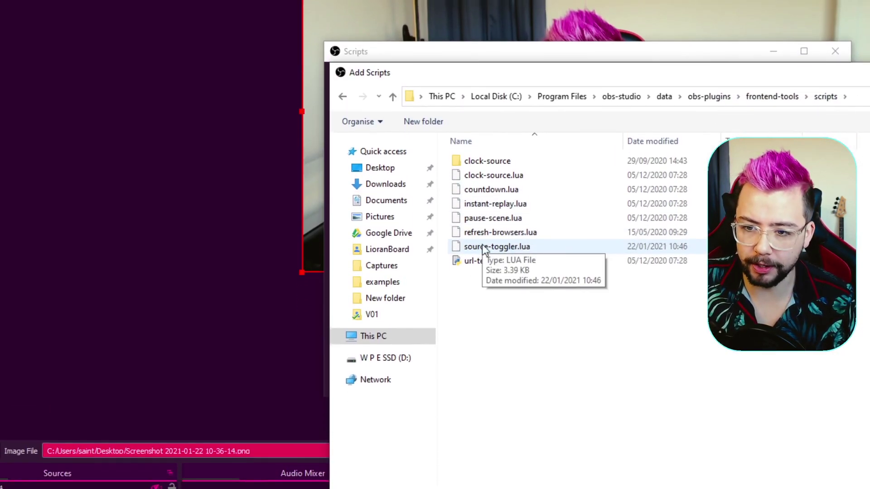
{"action": "double_click", "coordinate": [490, 247]}
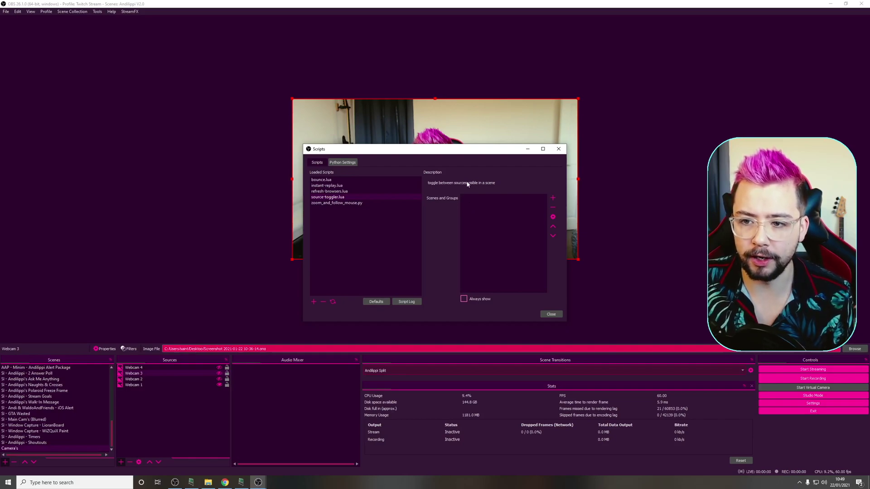
Add 'Camera's' to the toggler's Scenes and Groups list and close the Scripts window.
{"action": "left_click", "coordinate": [552, 198]}
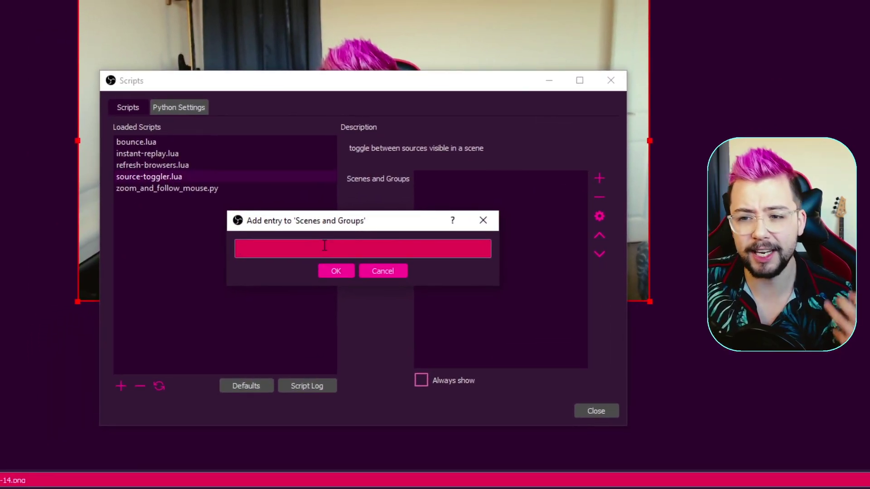
{"action": "type", "text": "/"}
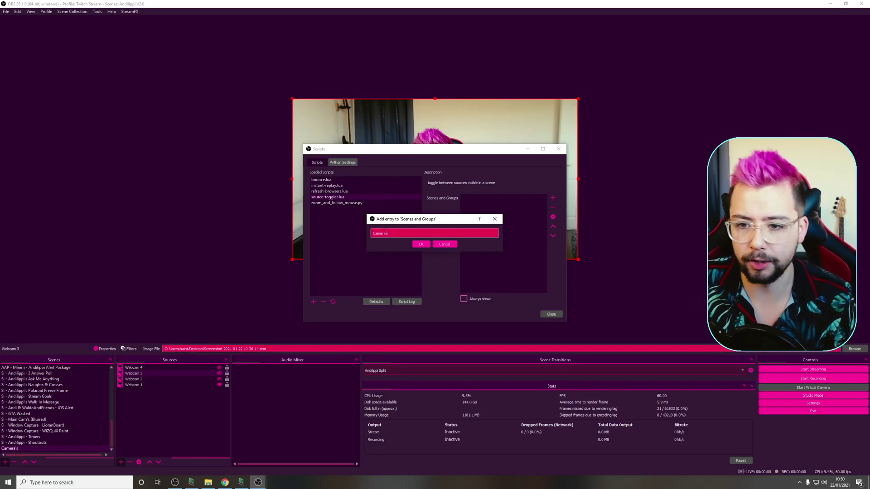
{"action": "left_click", "coordinate": [417, 246]}
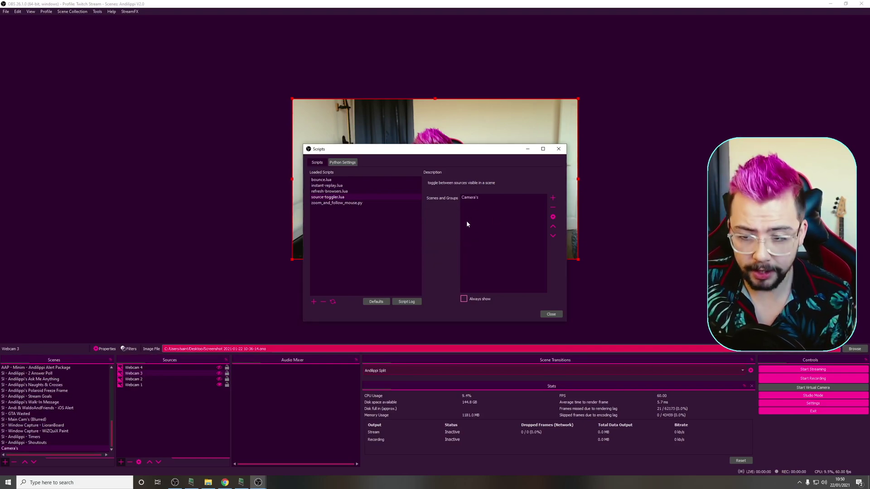
{"action": "left_click", "coordinate": [552, 315]}
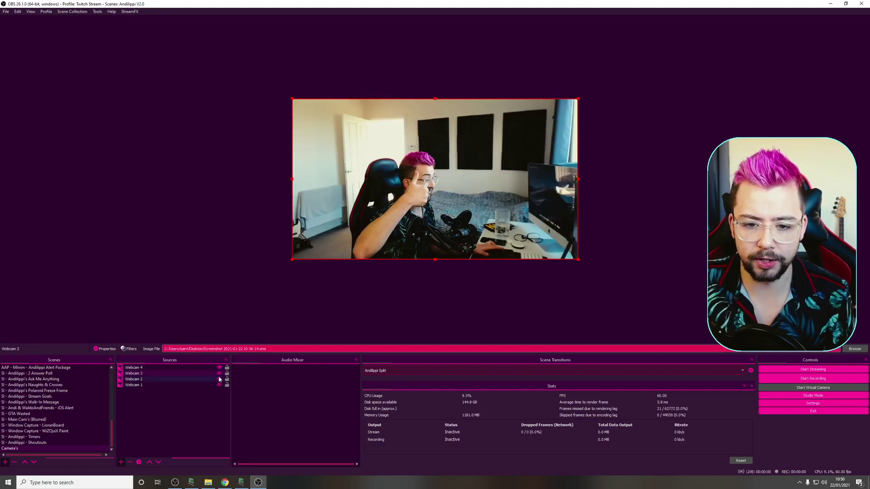
Select Webcam 4 in Sources, with the wide room camera feed in the preview.
{"action": "left_click", "coordinate": [138, 368]}
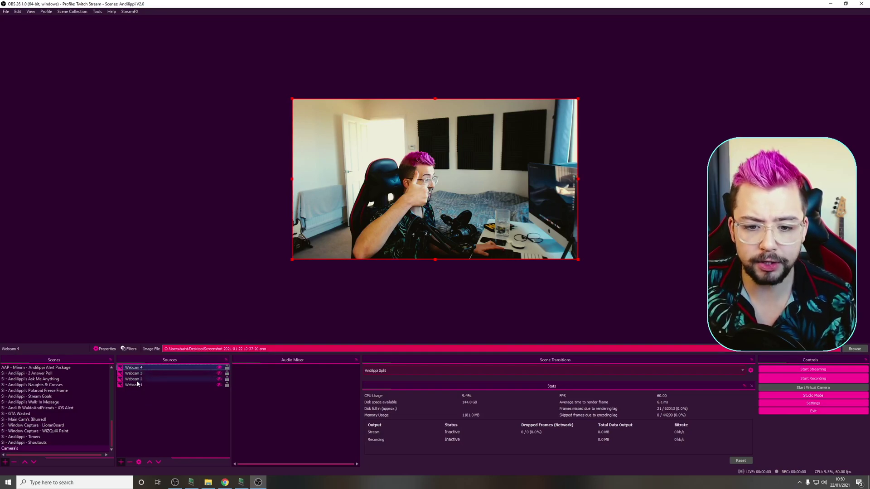
Group the four selected webcam sources and name the group 'Webcam Group'.
{"action": "right_click", "coordinate": [139, 384]}
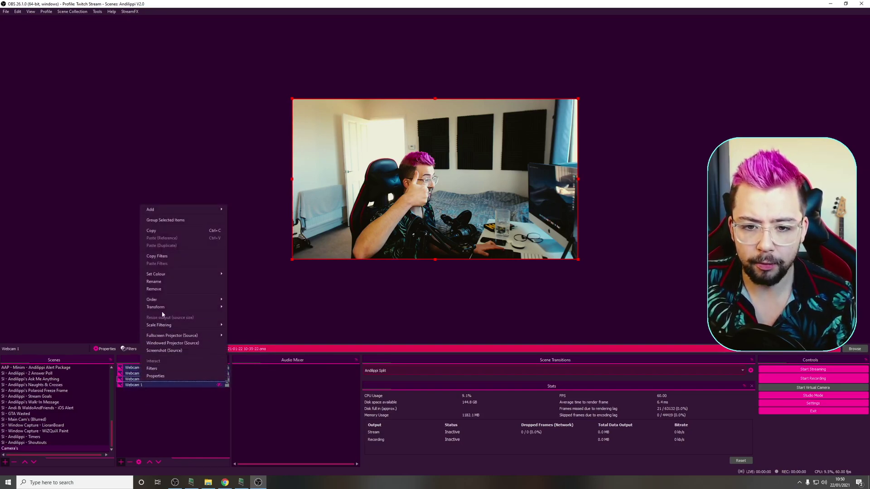
{"action": "left_click", "coordinate": [155, 220]}
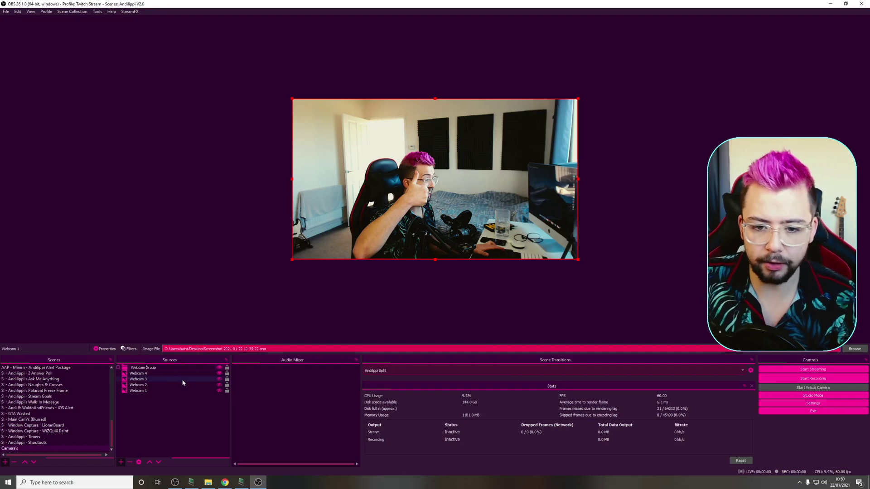
{"action": "type", "text": "Webcam Group"}
{"action": "left_click", "coordinate": [147, 414]}
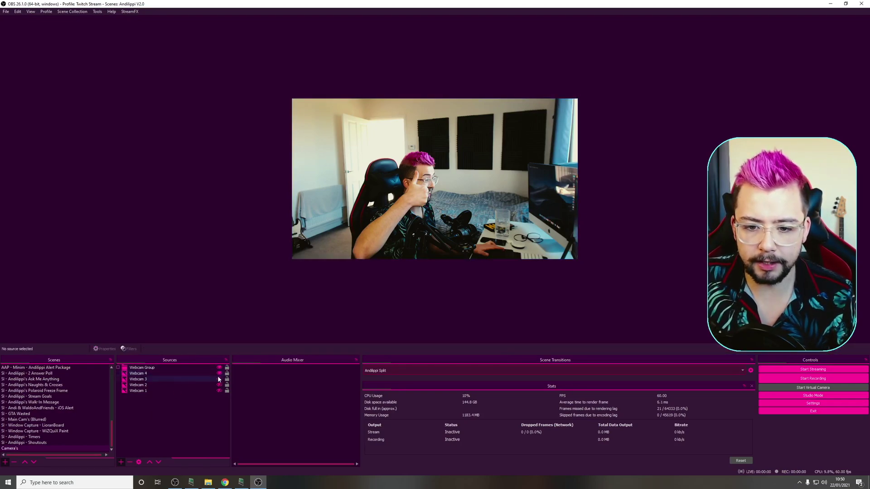
Make Webcam 3, 2 and 1 visible inside the group, then select Webcam 4.
{"action": "left_click", "coordinate": [219, 379]}
{"action": "left_click", "coordinate": [219, 385]}
{"action": "left_click", "coordinate": [219, 390]}
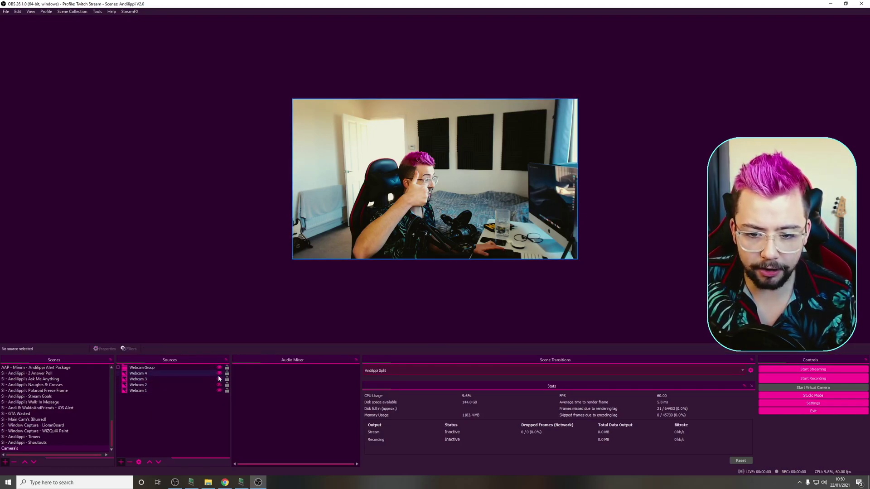
{"action": "left_click", "coordinate": [218, 374]}
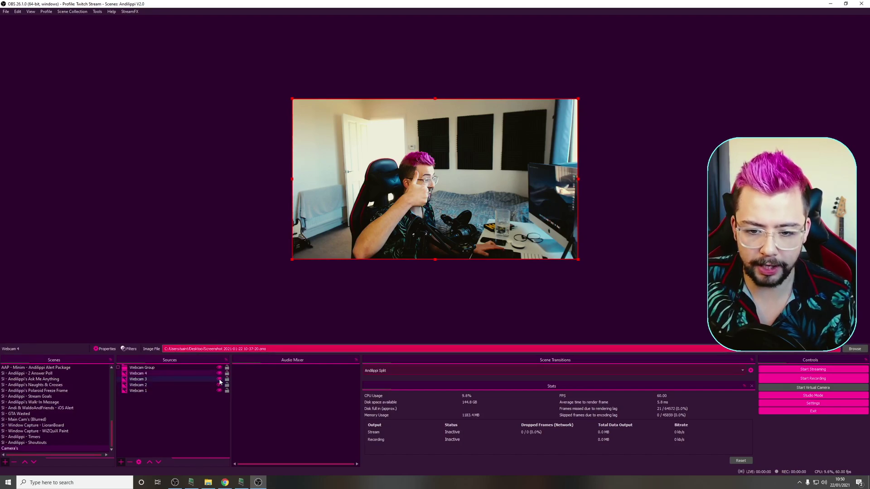
In Scripts, remove the 'Camera's' entry, add 'Webcam Group' instead, and close the window.
{"action": "left_click", "coordinate": [97, 12]}
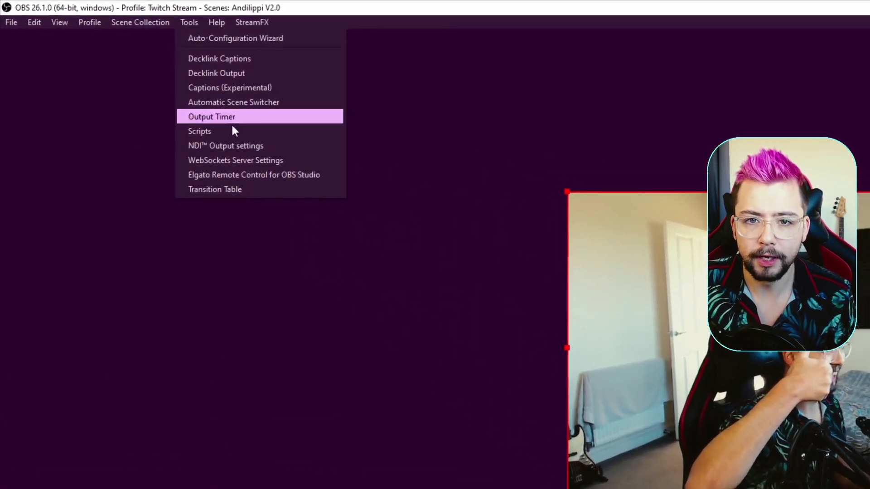
{"action": "left_click", "coordinate": [116, 68]}
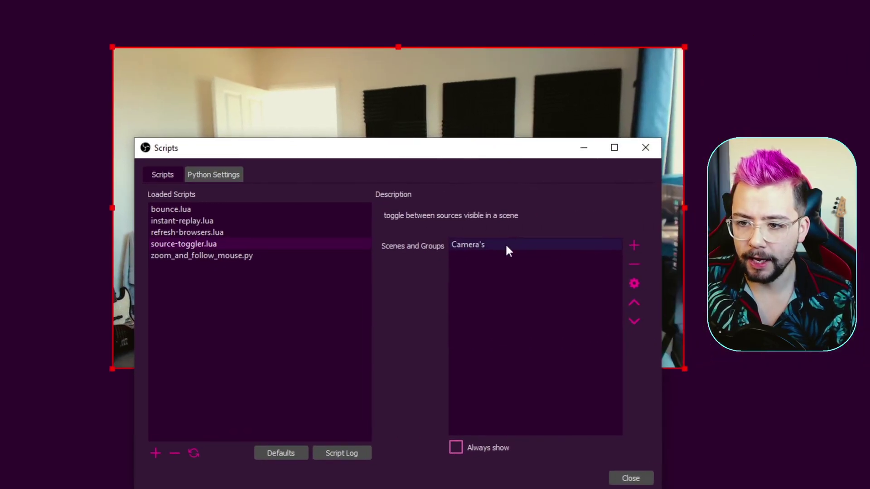
{"action": "left_click", "coordinate": [507, 247]}
{"action": "left_click", "coordinate": [634, 264]}
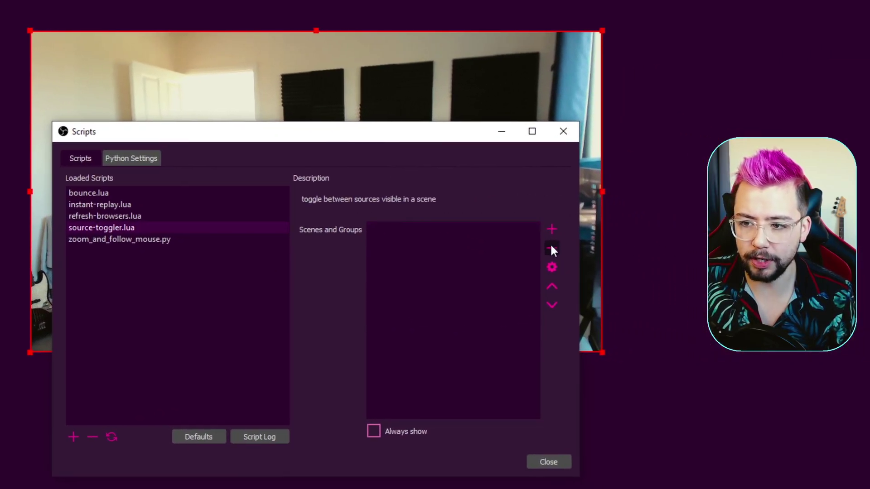
{"action": "left_click", "coordinate": [551, 243]}
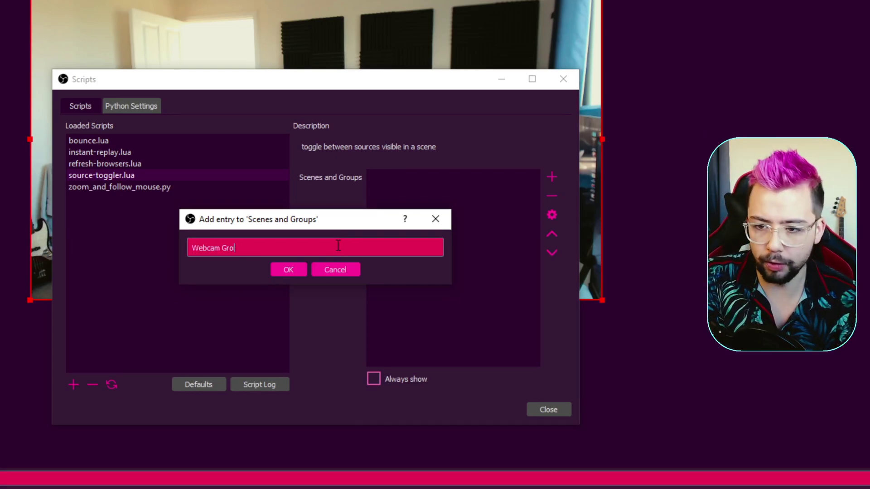
{"action": "type", "text": "Webcam Group"}
{"action": "key", "text": "Return"}
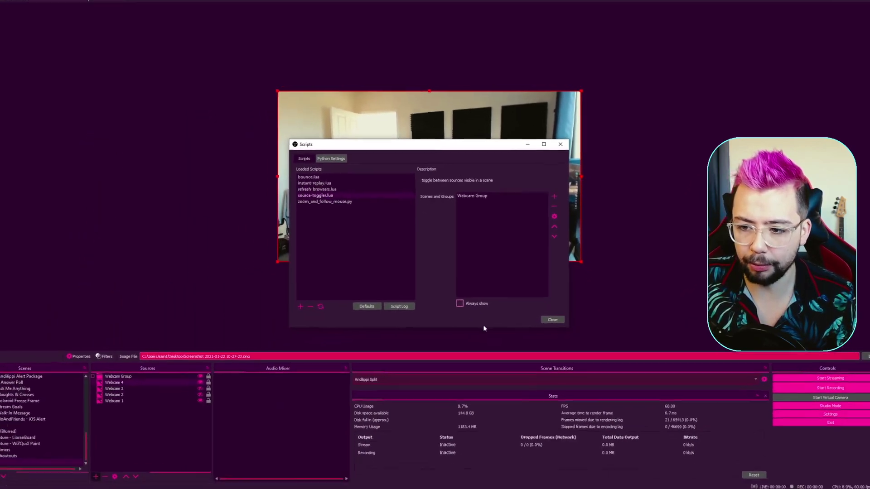
{"action": "left_click", "coordinate": [552, 319]}
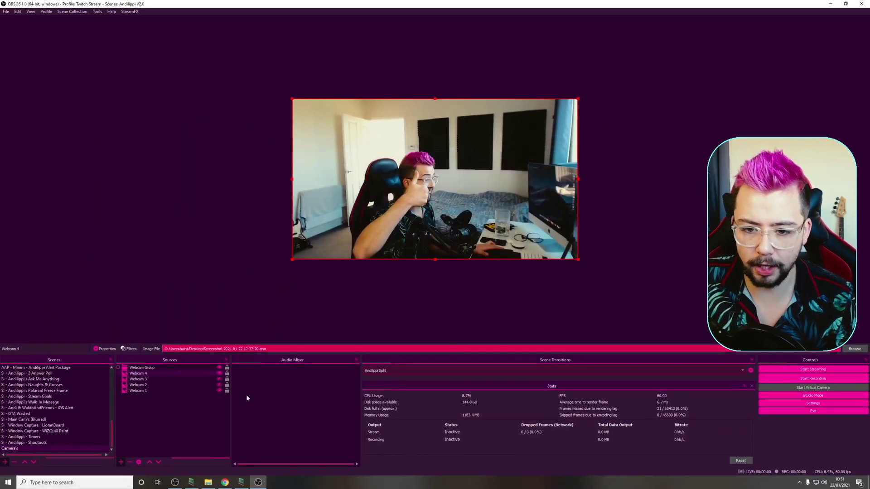
Cycle the webcams' visibility, confirming the preview shows only one feed at a time.
{"action": "left_click", "coordinate": [219, 379]}
{"action": "left_click", "coordinate": [219, 379]}
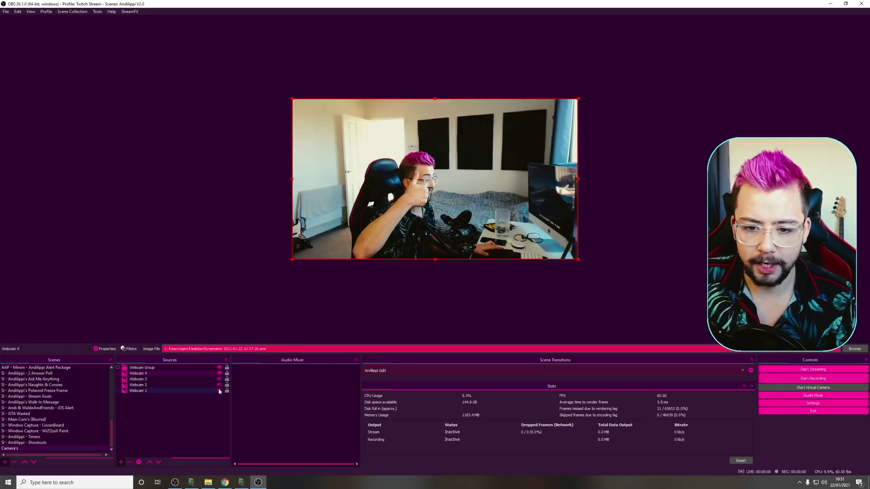
{"action": "left_click", "coordinate": [219, 385]}
{"action": "left_click", "coordinate": [219, 380]}
{"action": "left_click", "coordinate": [219, 379]}
{"action": "left_click", "coordinate": [219, 385]}
{"action": "left_click", "coordinate": [219, 390]}
{"action": "left_click", "coordinate": [219, 379]}
{"action": "left_click", "coordinate": [219, 374]}
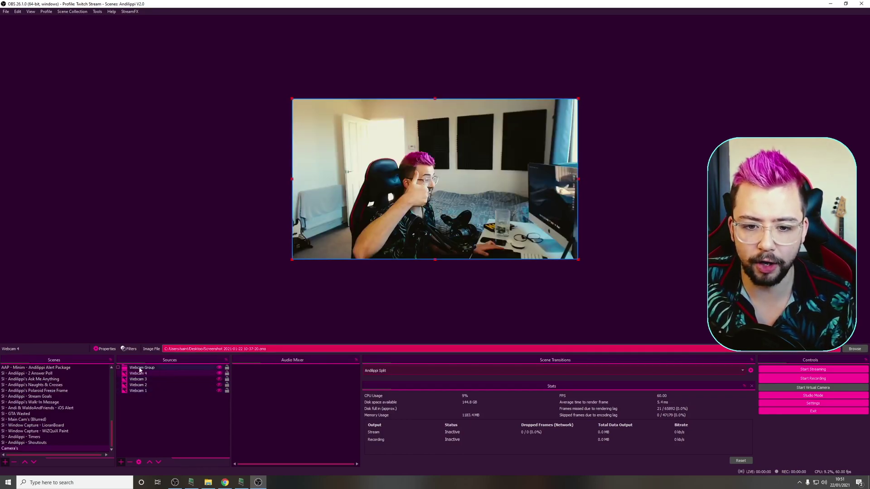
Switch to the mic close-up webcam, then step through feeds back to the wide room shot.
{"action": "left_click", "coordinate": [217, 390]}
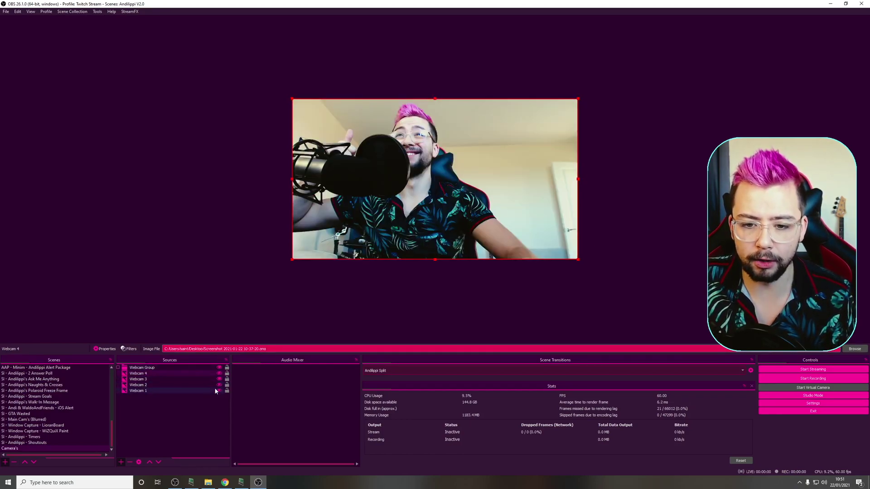
{"action": "left_click", "coordinate": [219, 385]}
{"action": "left_click", "coordinate": [219, 385]}
{"action": "left_click", "coordinate": [219, 380]}
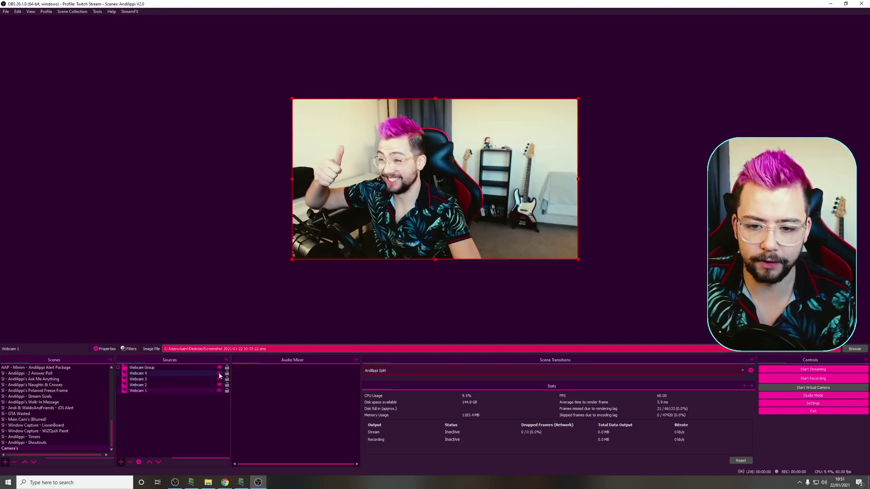
{"action": "left_click", "coordinate": [220, 373]}
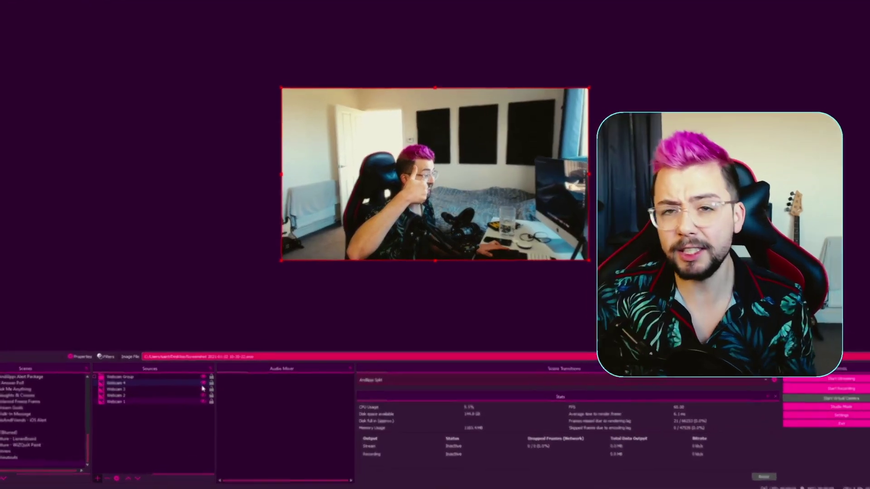